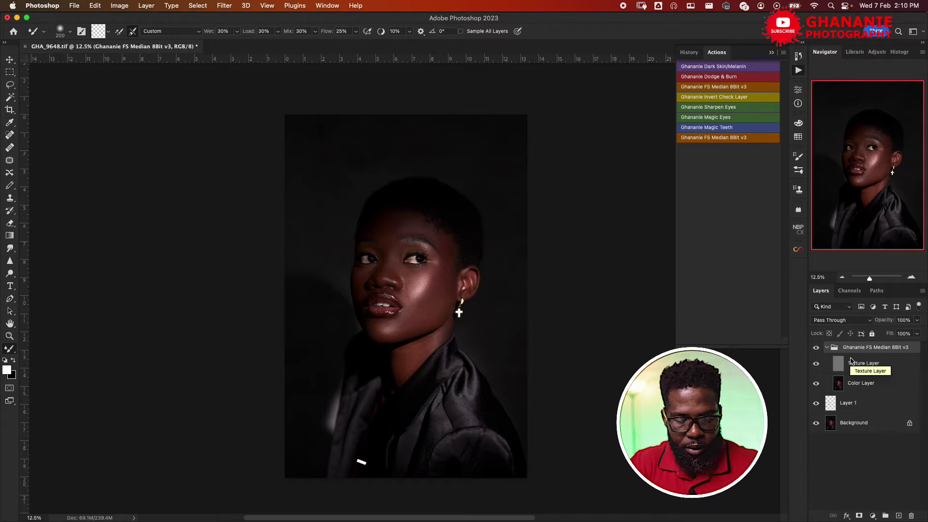
# - Stamp all visible layers above the frequency-separation group into a new merged Layer 2
pyautogui.press('super+shift+alt+e')
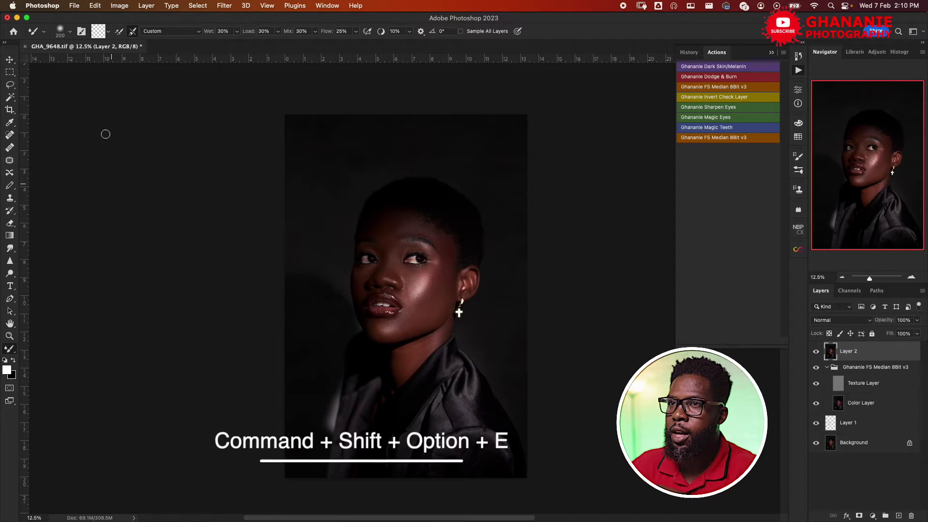
# - Run Retouch4me Dodge Burn on Layer 2, maximise its window and enable Soft Light Layer output
pyautogui.click(225, 5)
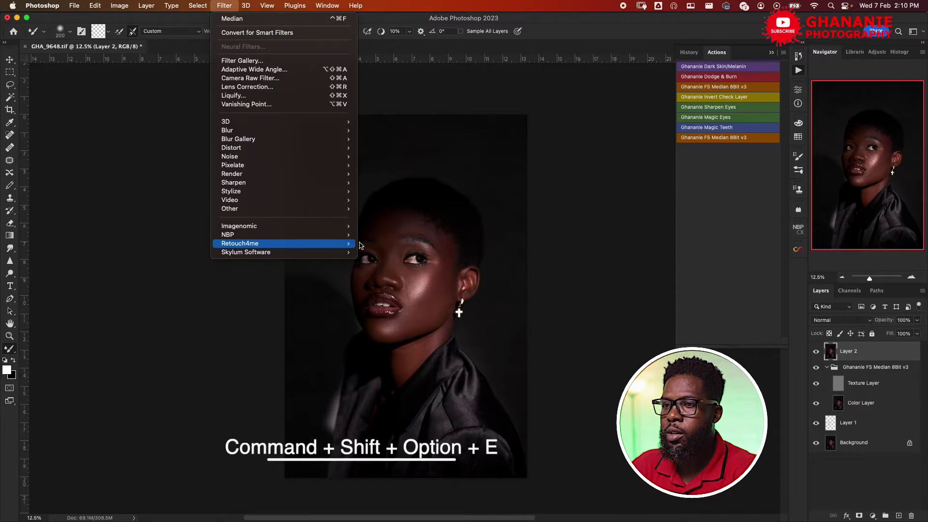
pyautogui.moveTo(290, 243)
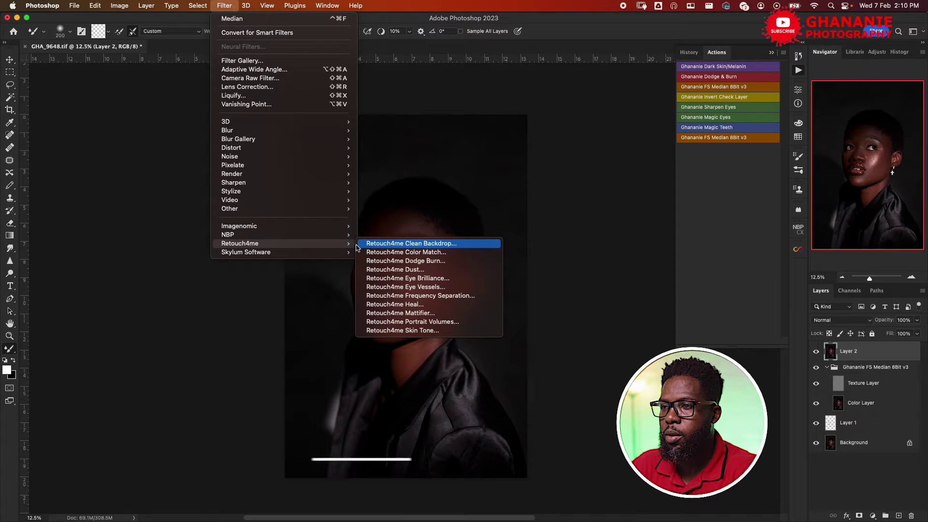
pyautogui.click(434, 269)
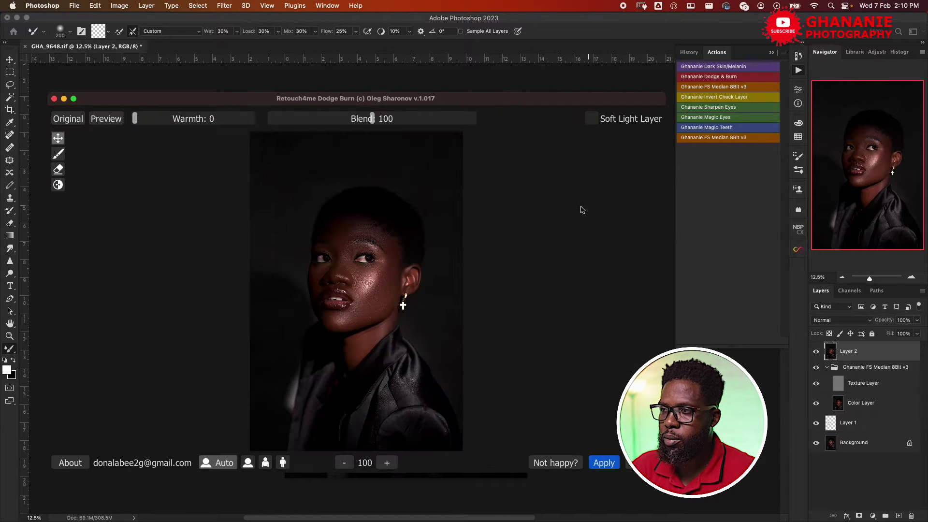
pyautogui.doubleClick(497, 97)
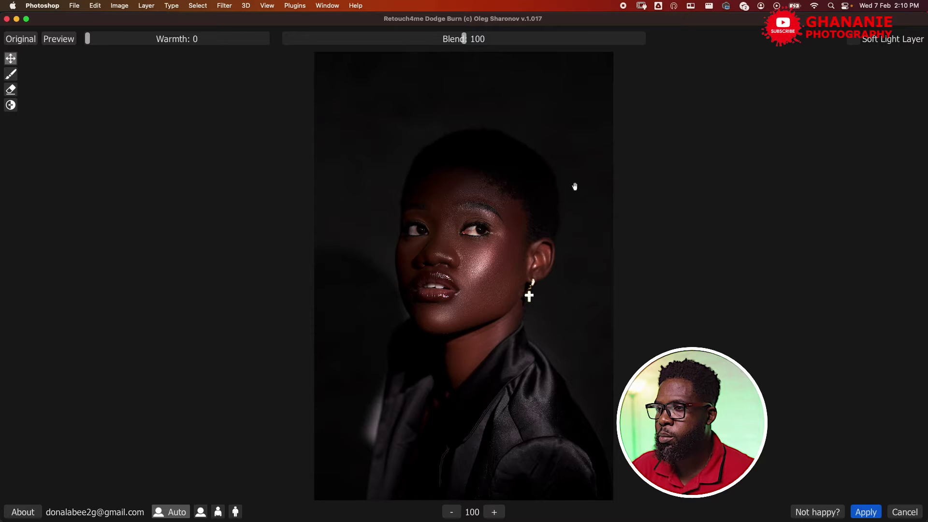
pyautogui.click(852, 40)
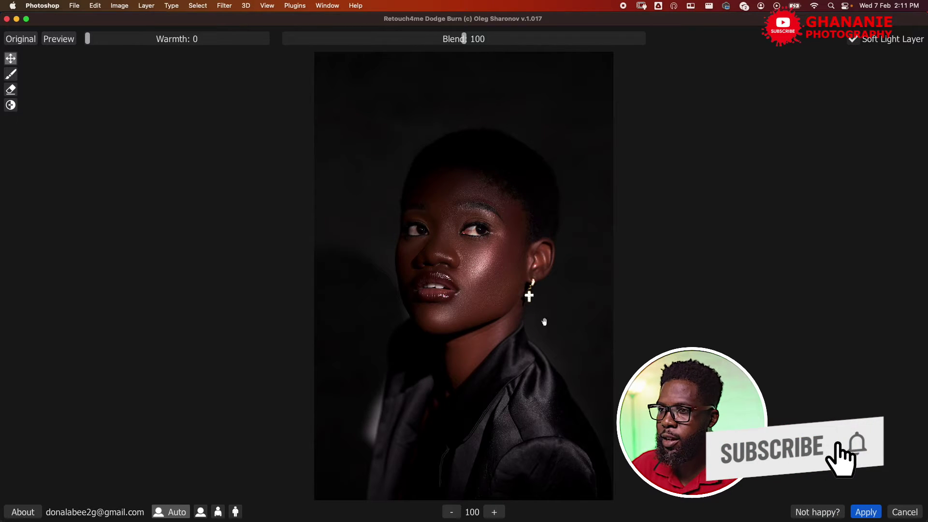
# - Zoom the preview to 150, set Dodge Burn Blend to 134 and apply it
pyautogui.click(494, 511)
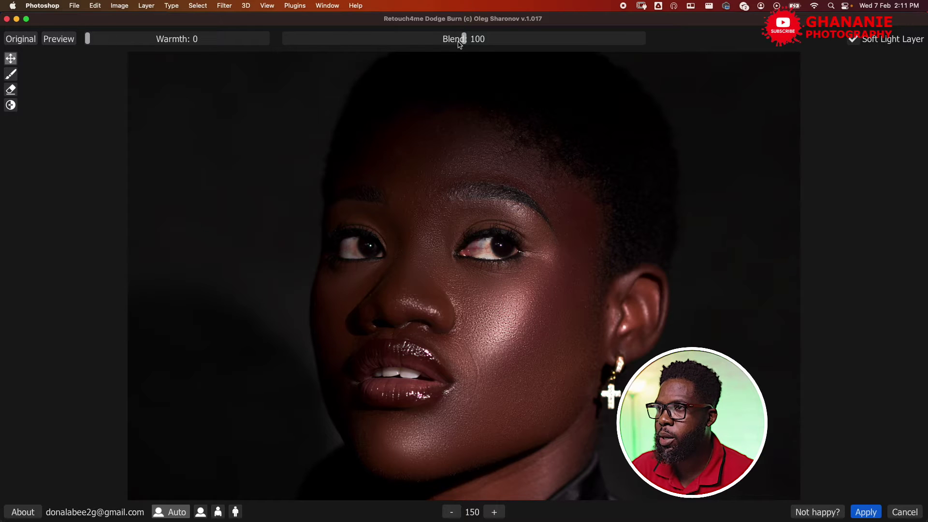
pyautogui.moveTo(465, 39); pyautogui.dragTo(520, 41)
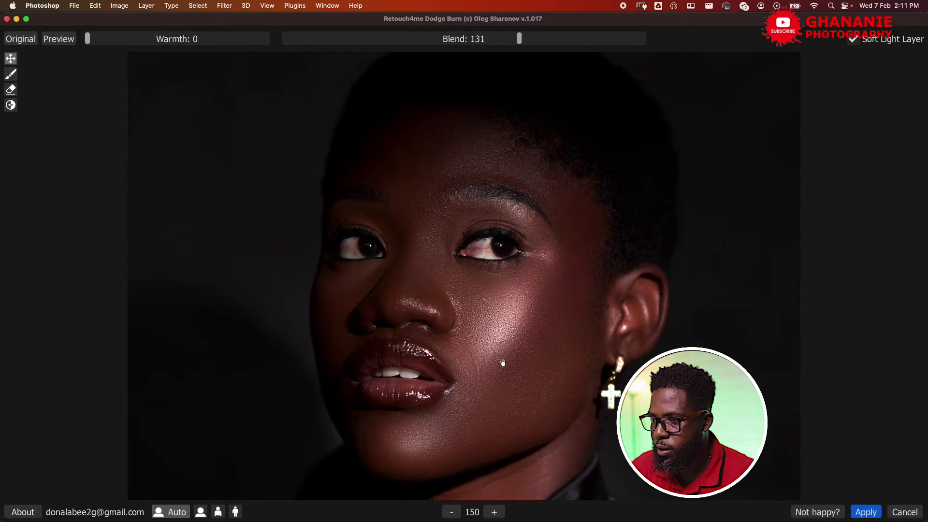
pyautogui.scroll(2, 487, 261)
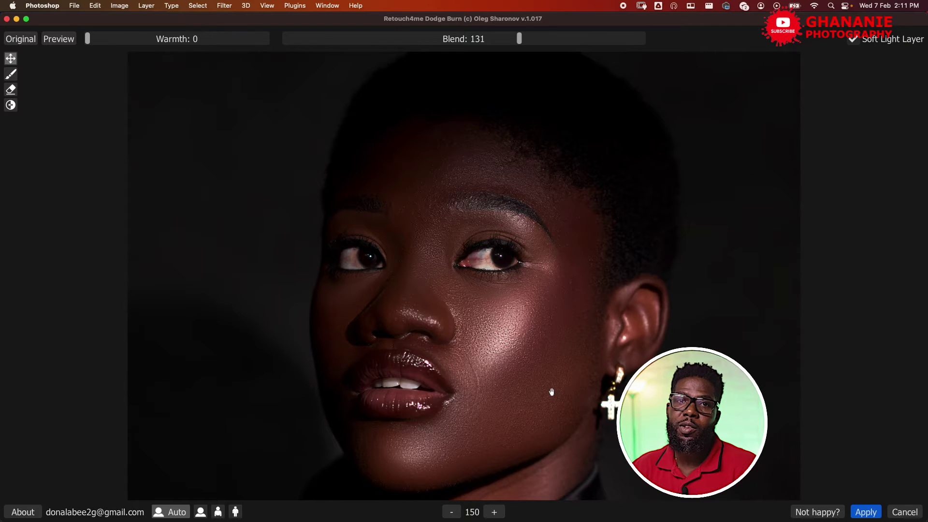
pyautogui.click(518, 39)
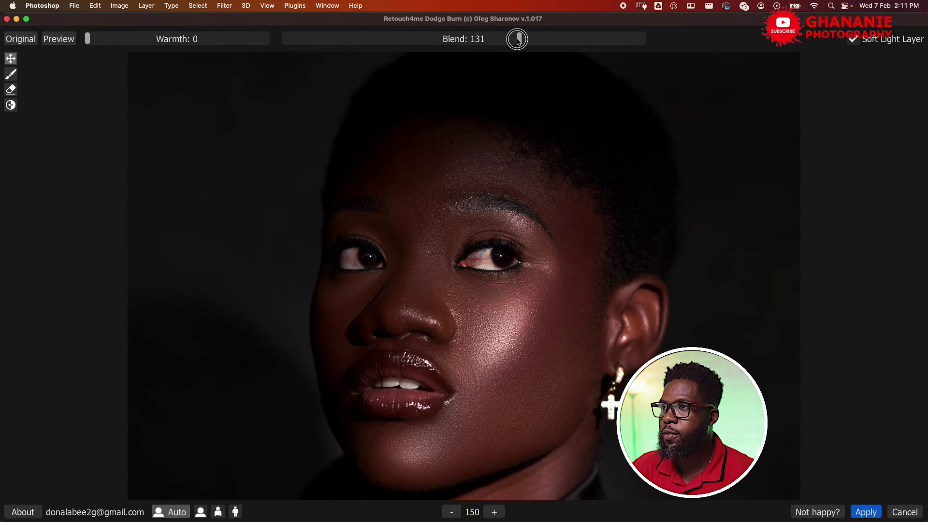
pyautogui.moveTo(522, 40); pyautogui.dragTo(525, 39)
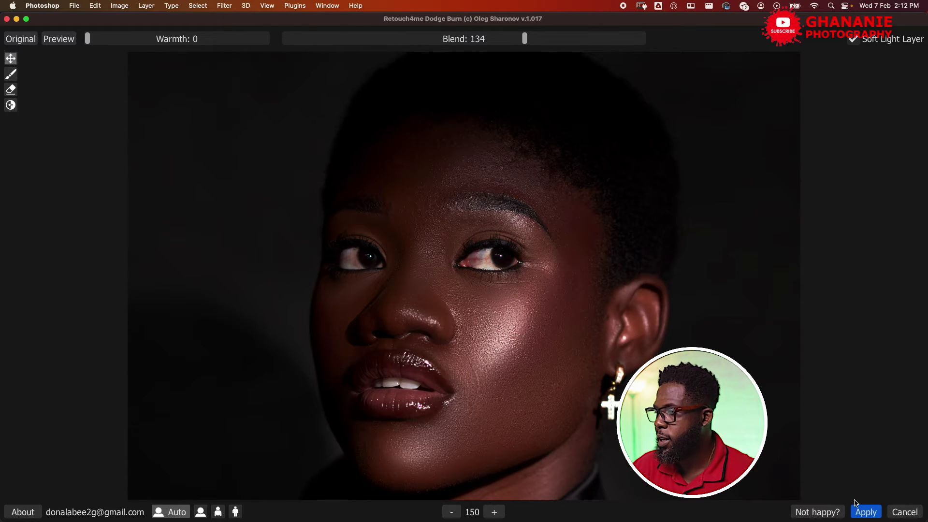
pyautogui.click(865, 511)
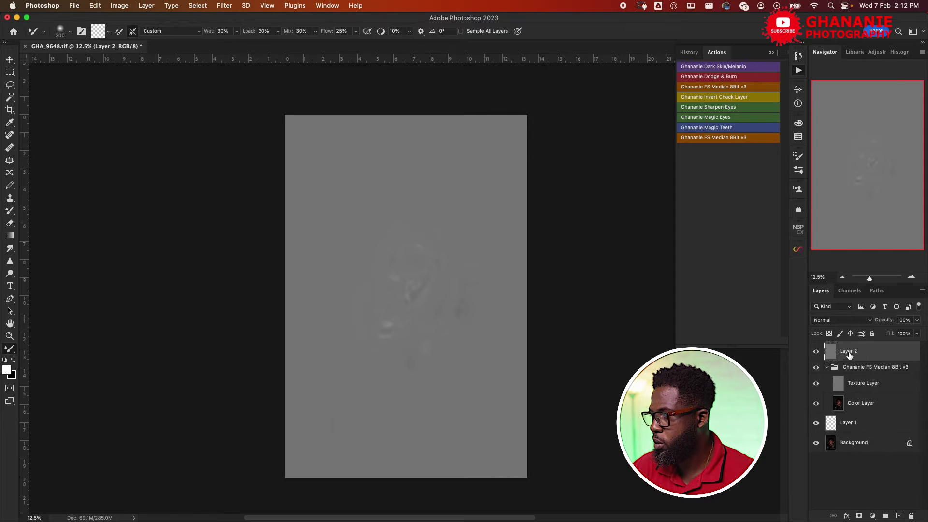
# - Set Layer 2 to Soft Light, then stamp visible layers into a new Layer 3
pyautogui.click(868, 323)
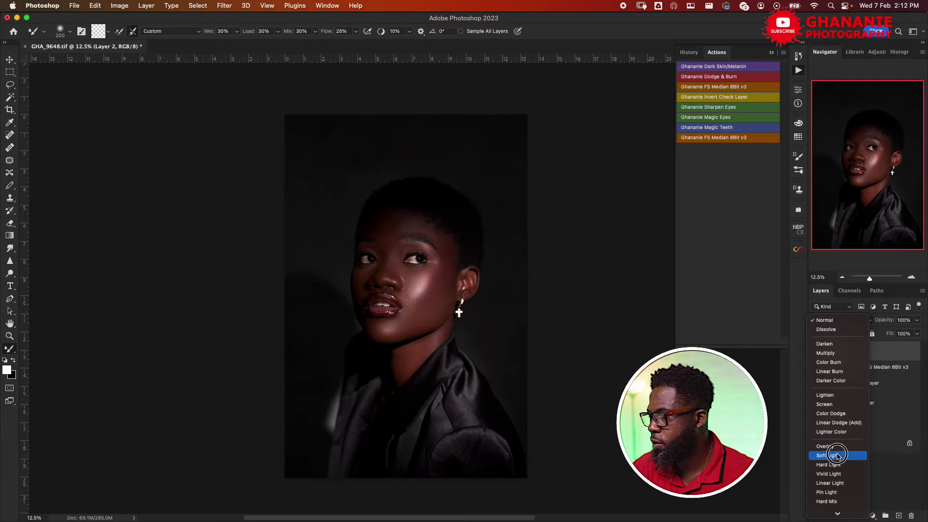
pyautogui.click(837, 456)
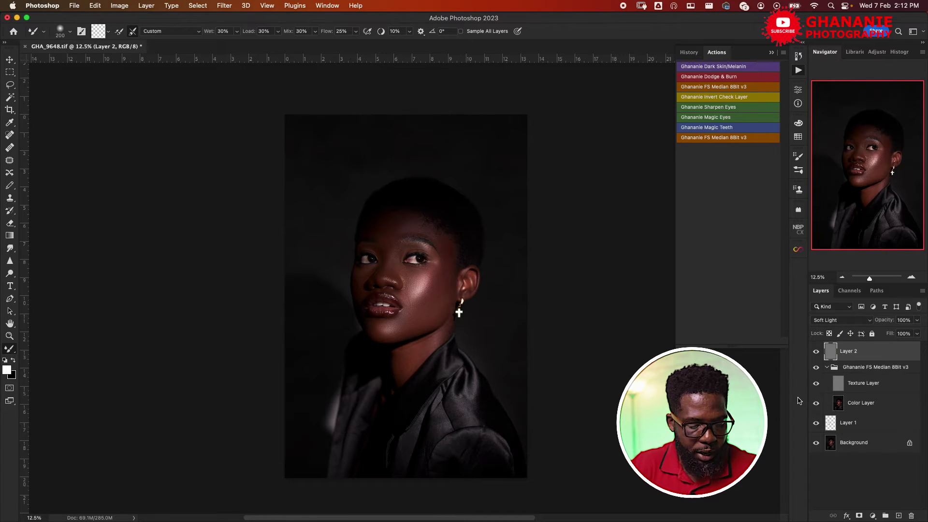
pyautogui.press('super+shift+alt+e')
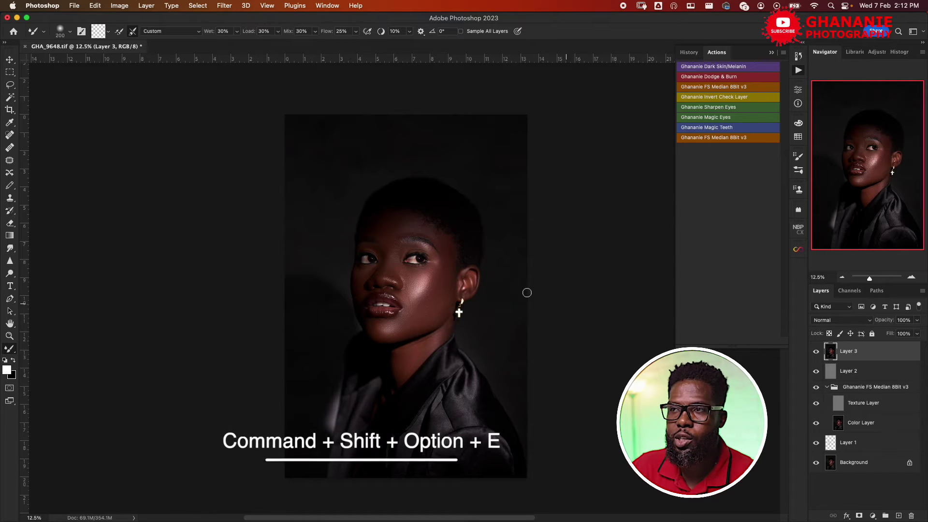
# - Run Retouch4me Portrait Volumes from the Filter menu on merged Layer 3
pyautogui.click(224, 5)
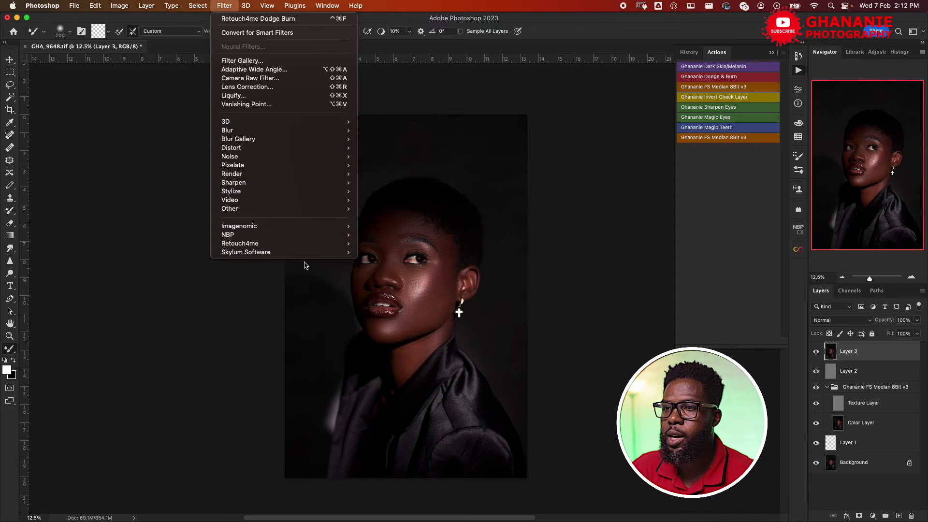
pyautogui.moveTo(334, 247)
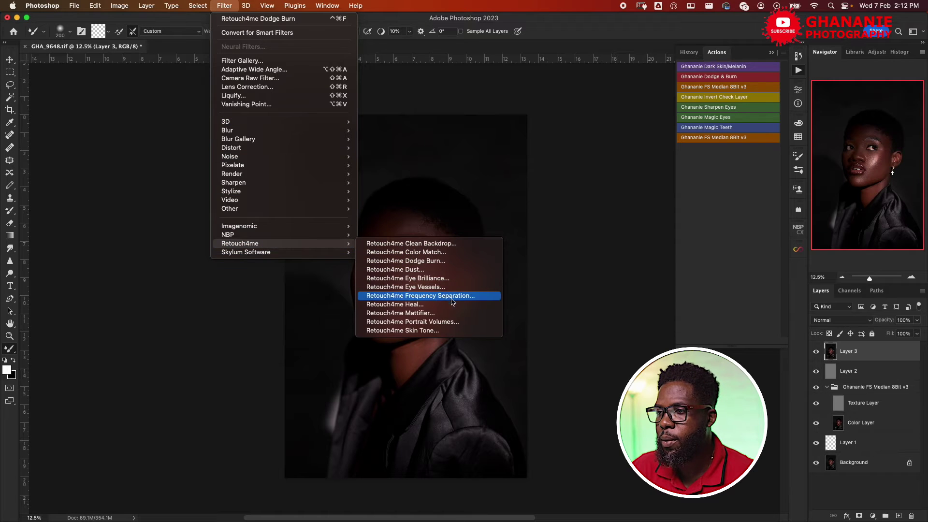
pyautogui.click(438, 321)
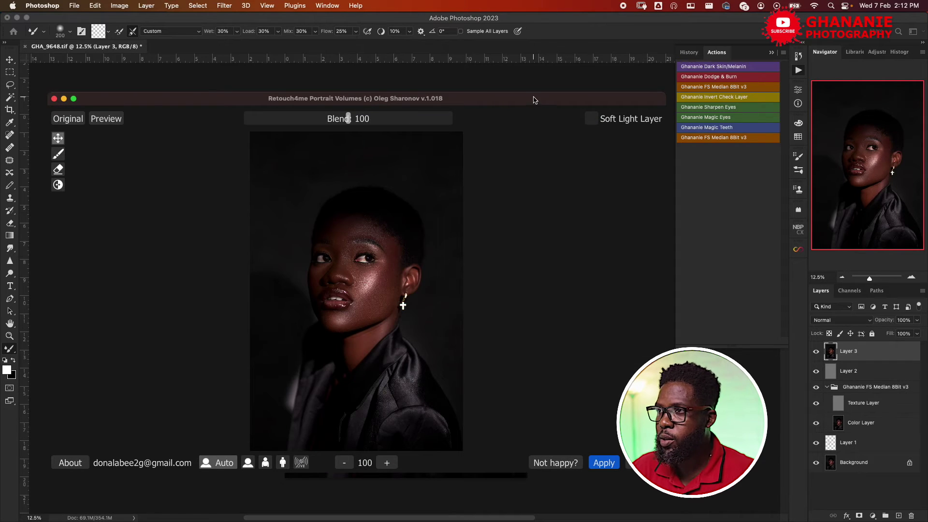
# - Maximise Portrait Volumes, enable Soft Light Layer output and zoom the preview to 150
pyautogui.doubleClick(545, 100)
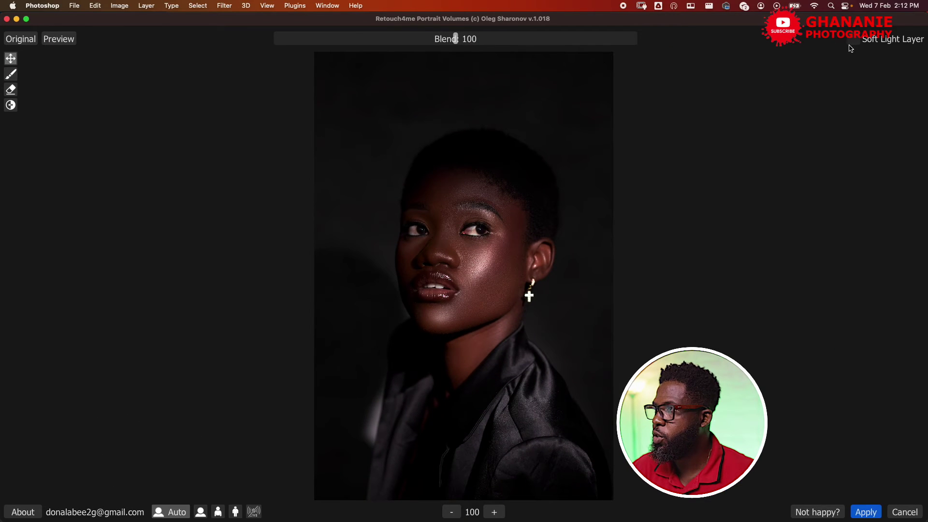
pyautogui.click(855, 40)
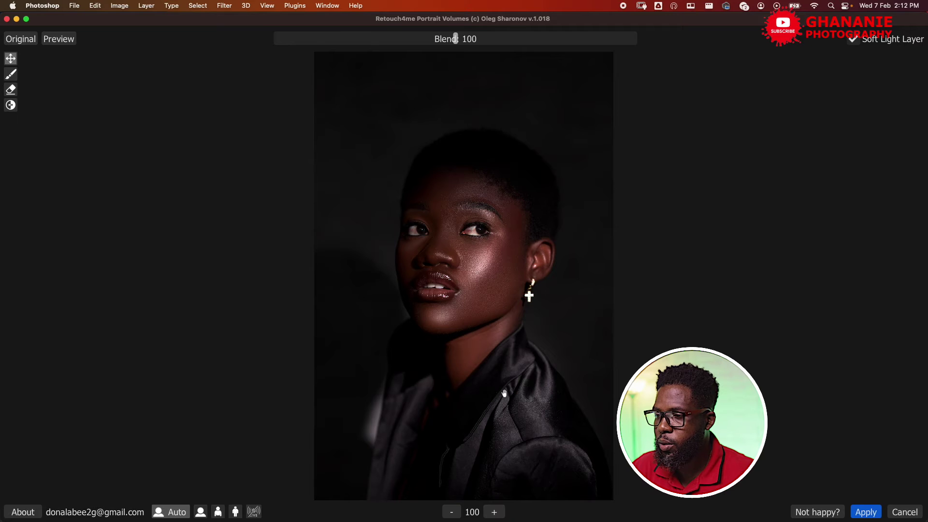
pyautogui.click(494, 512)
pyautogui.scroll(3, 584, 274)
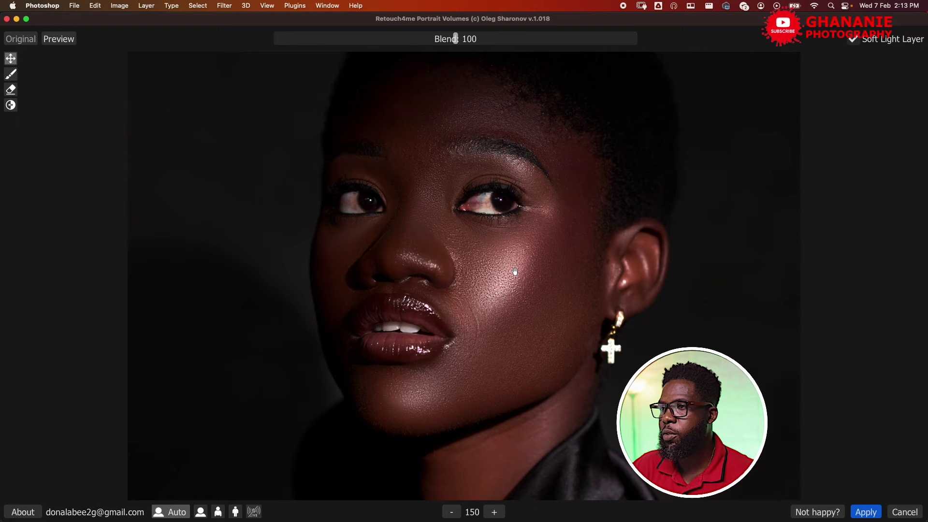
pyautogui.click(456, 39)
# - Lower the Portrait Volumes Blend from 100 to 51, zoom back out and apply
pyautogui.moveTo(457, 40); pyautogui.dragTo(392, 39)
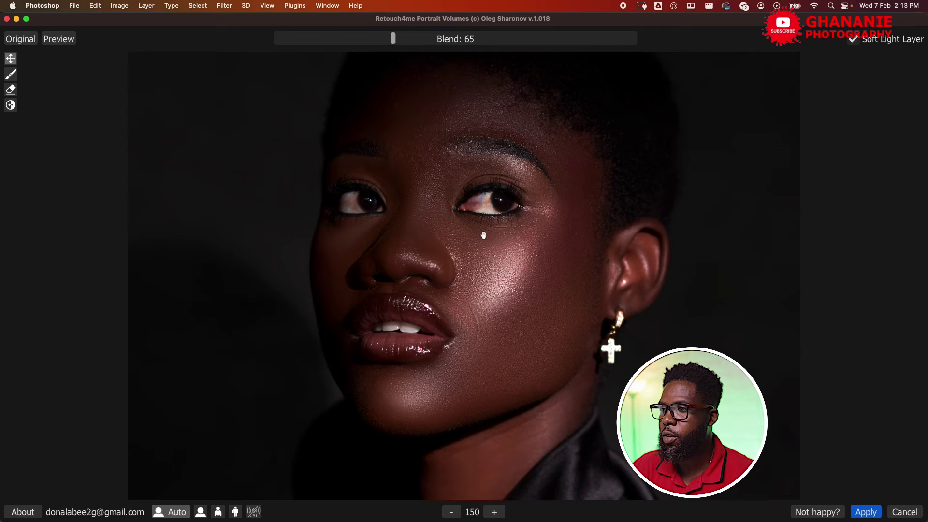
pyautogui.moveTo(394, 42); pyautogui.dragTo(369, 45)
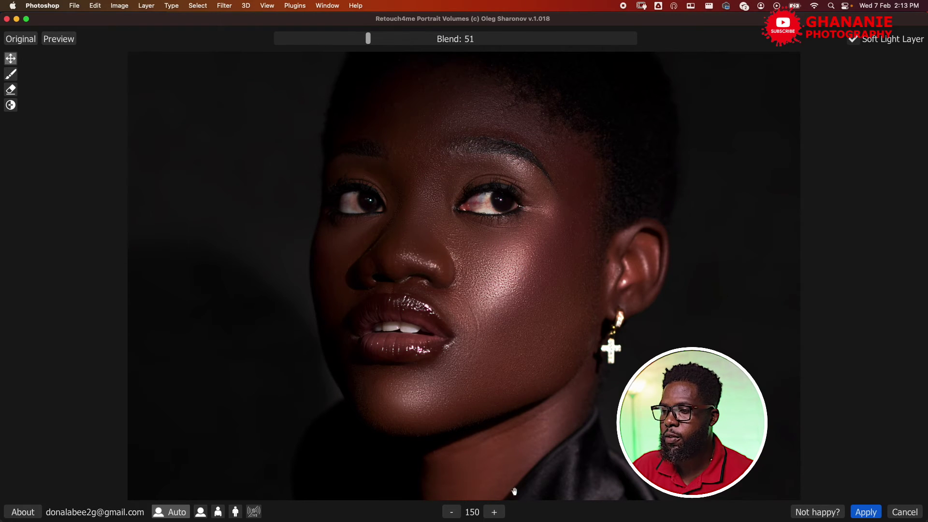
pyautogui.click(452, 515)
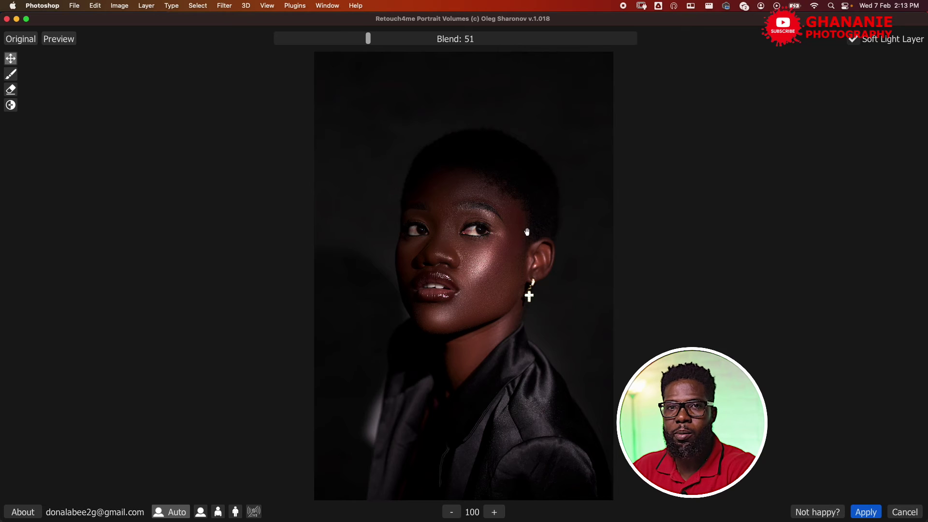
pyautogui.click(868, 511)
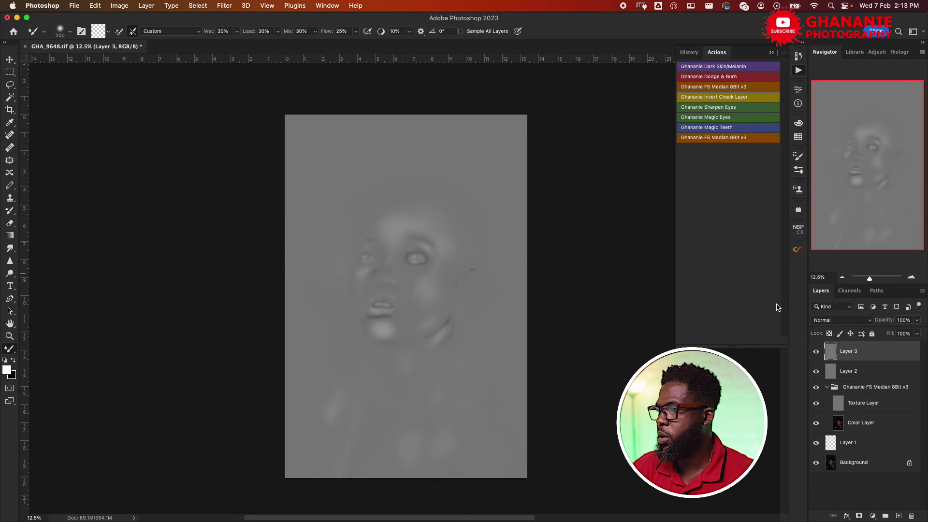
# - Set Layer 3 to Soft Light and toggle its visibility to compare the effect
pyautogui.click(854, 324)
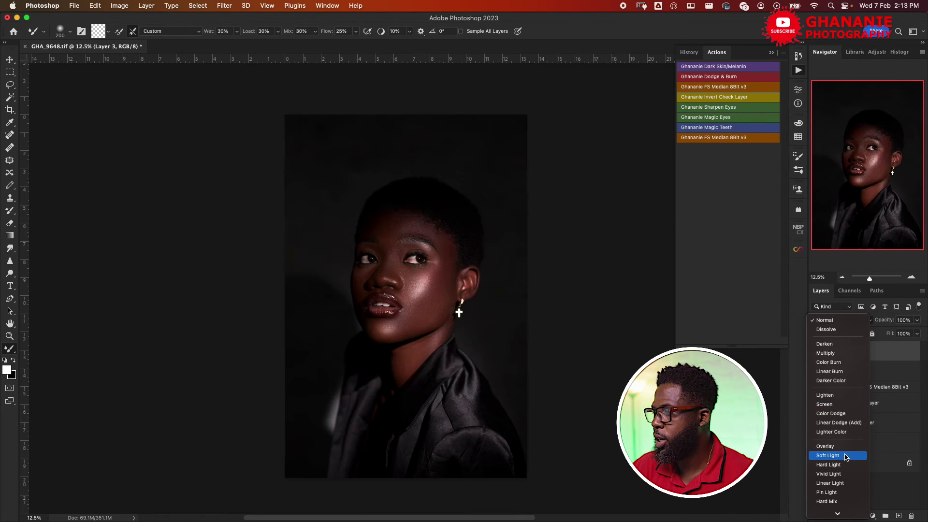
pyautogui.click(838, 457)
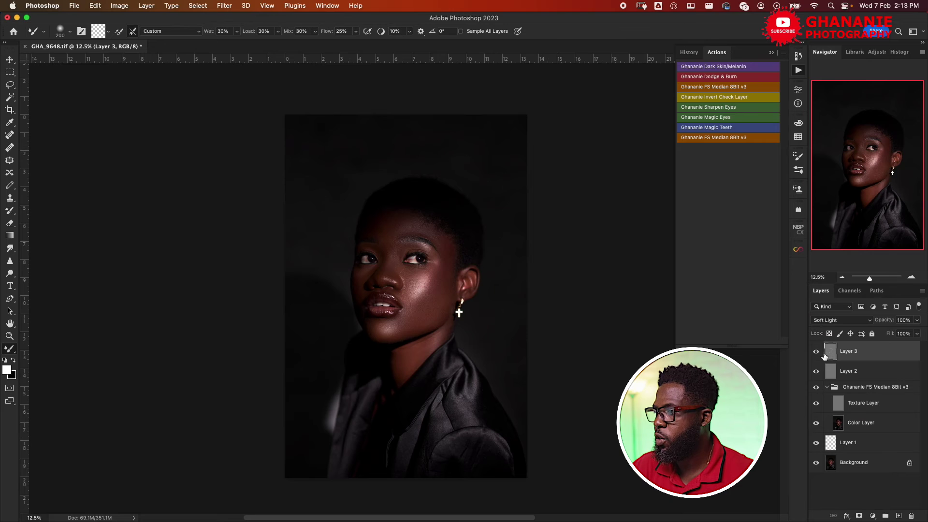
pyautogui.click(816, 352)
pyautogui.click(816, 353)
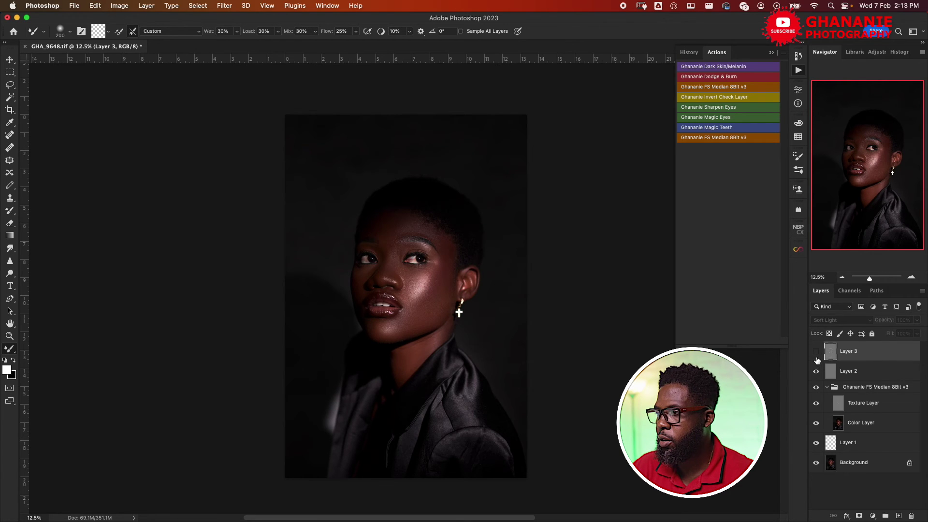
pyautogui.click(816, 353)
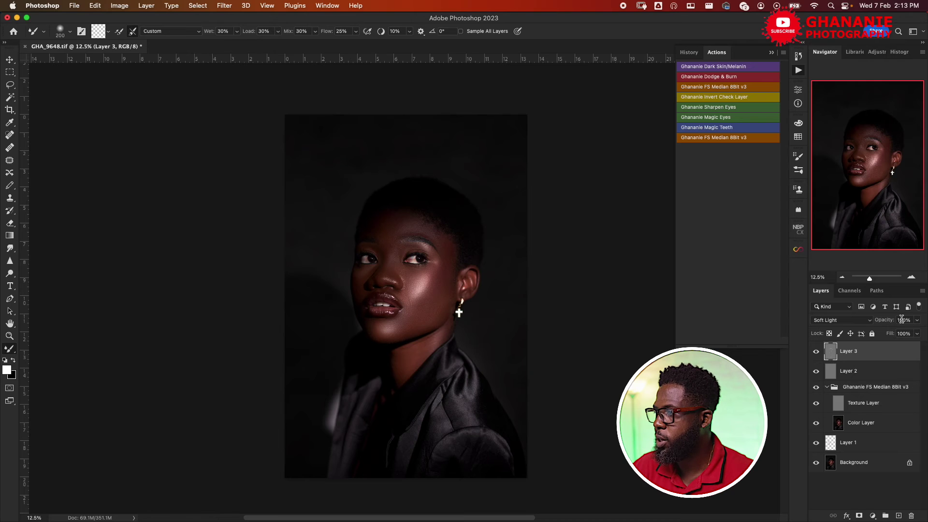
# - Lower Layer 3's opacity to 78% and group it with Layer 2
pyautogui.moveTo(891, 326); pyautogui.dragTo(879, 332)
pyautogui.click(816, 352)
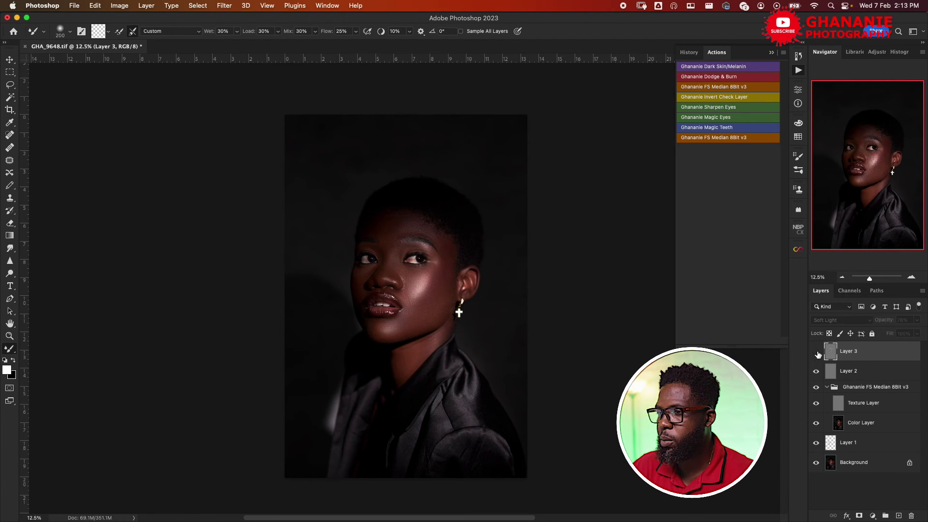
pyautogui.click(816, 352)
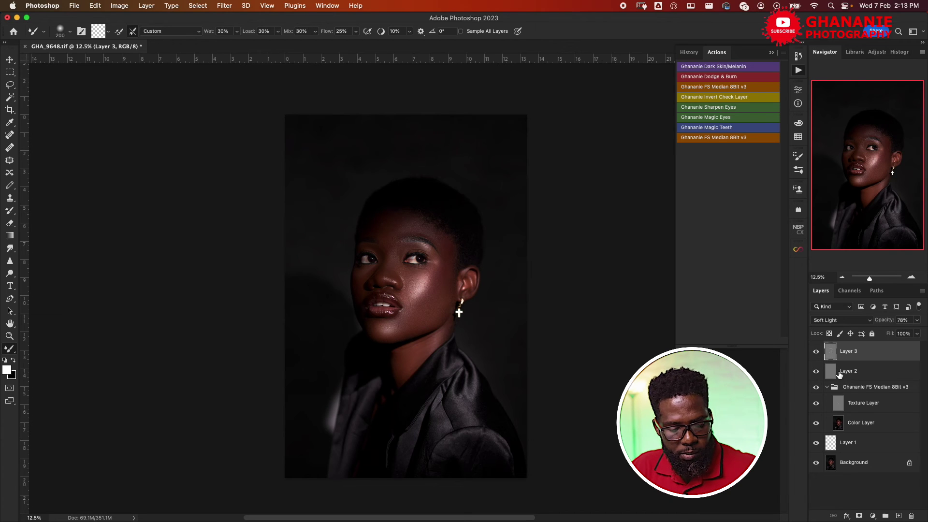
pyautogui.keyDown('shift'); pyautogui.click(866, 372); pyautogui.keyUp('shift')
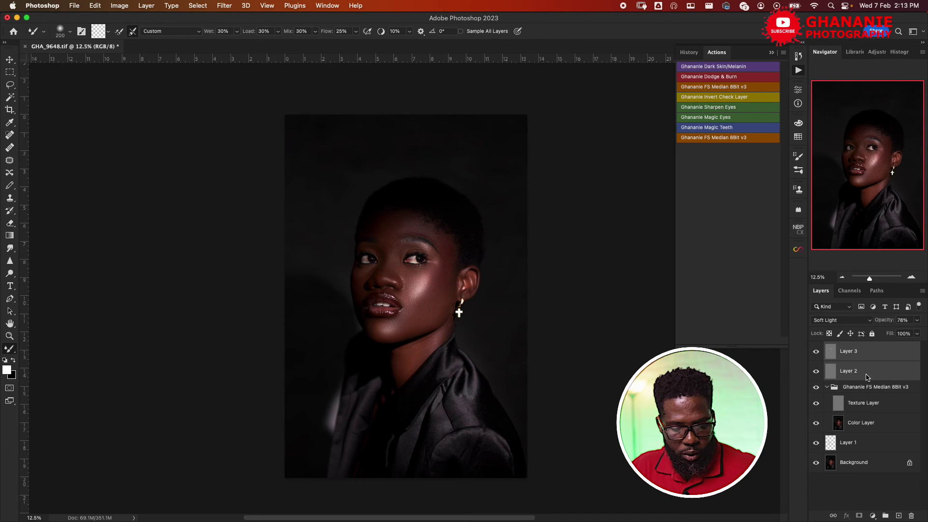
pyautogui.press('super+g')
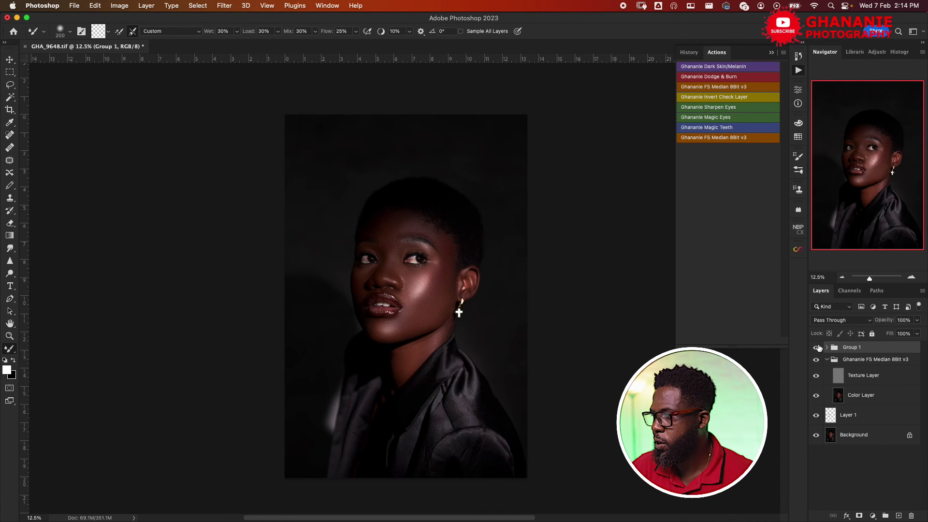
pyautogui.click(816, 348)
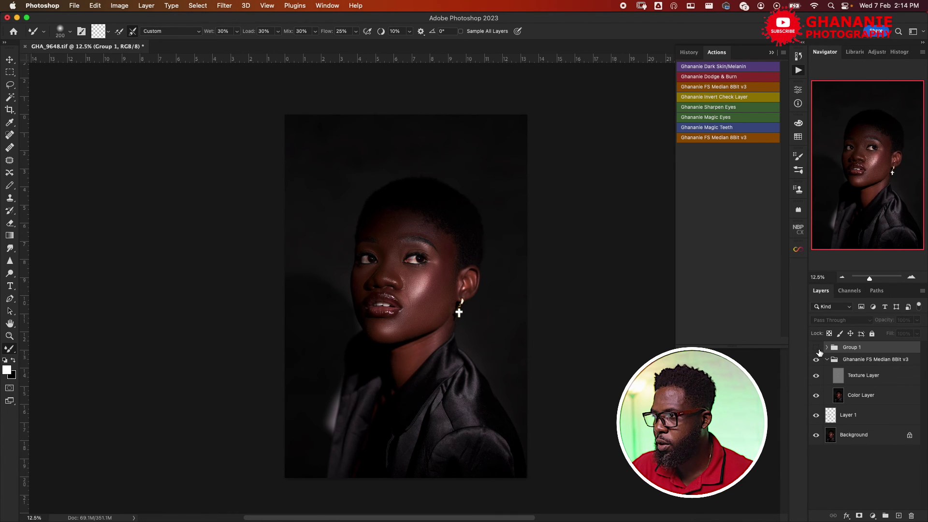
pyautogui.click(816, 349)
pyautogui.press('super+equal')
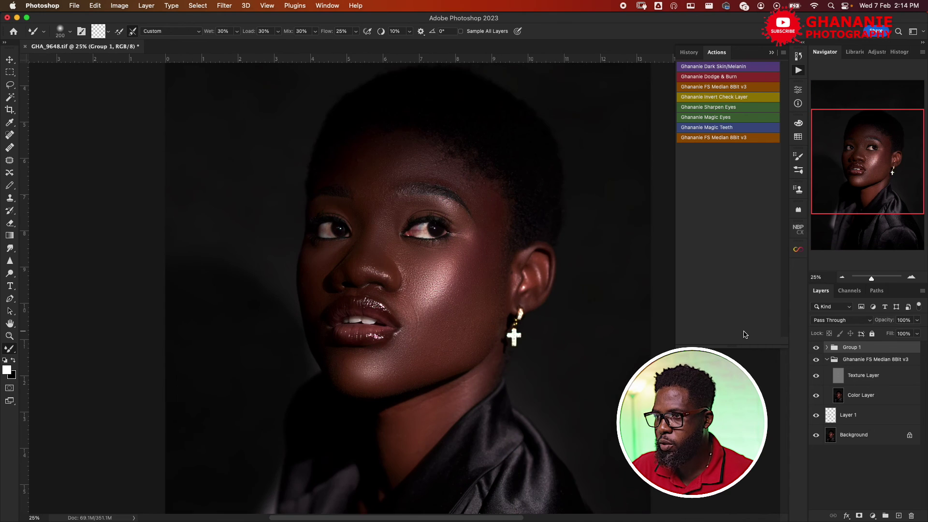
pyautogui.scroll(3, 512, 233)
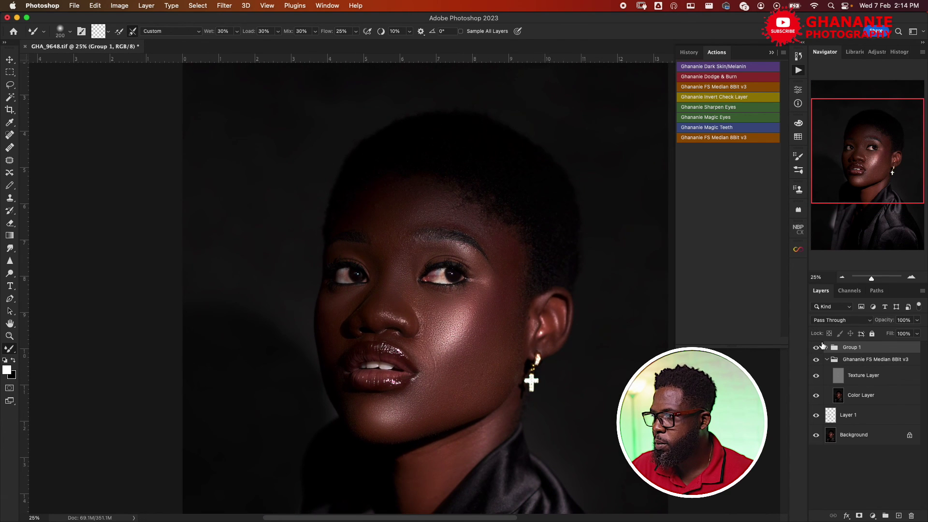
pyautogui.click(816, 348)
pyautogui.click(816, 349)
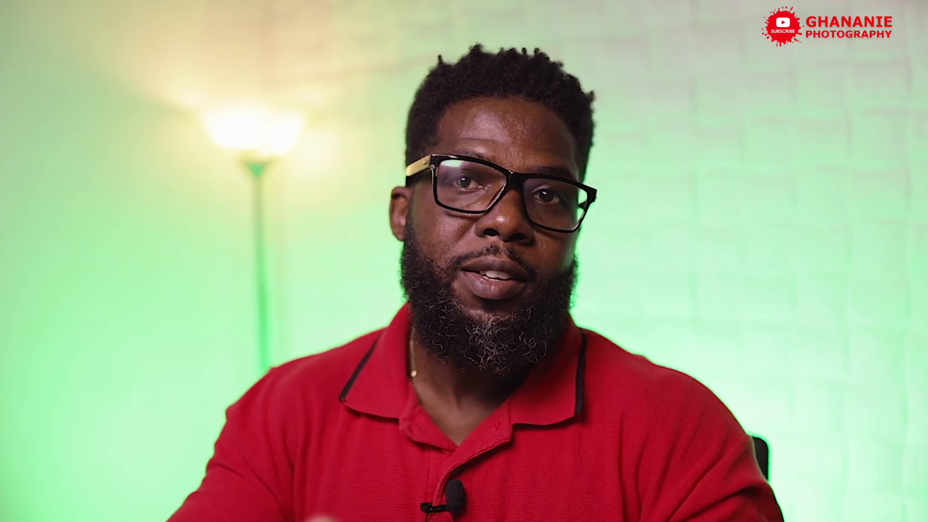